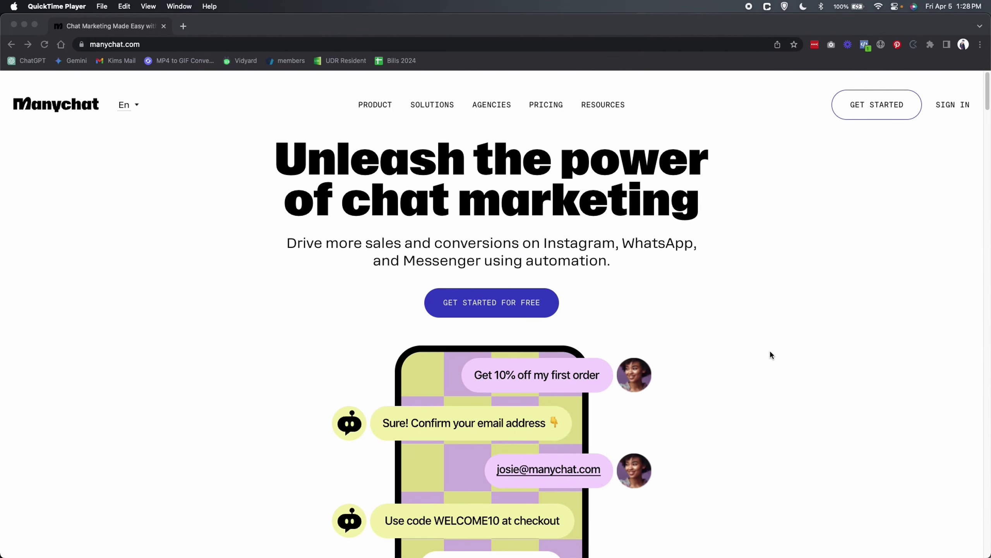
- Sign up with Instagram through Facebook login to list the connectable Instagram accounts
click(877, 104)
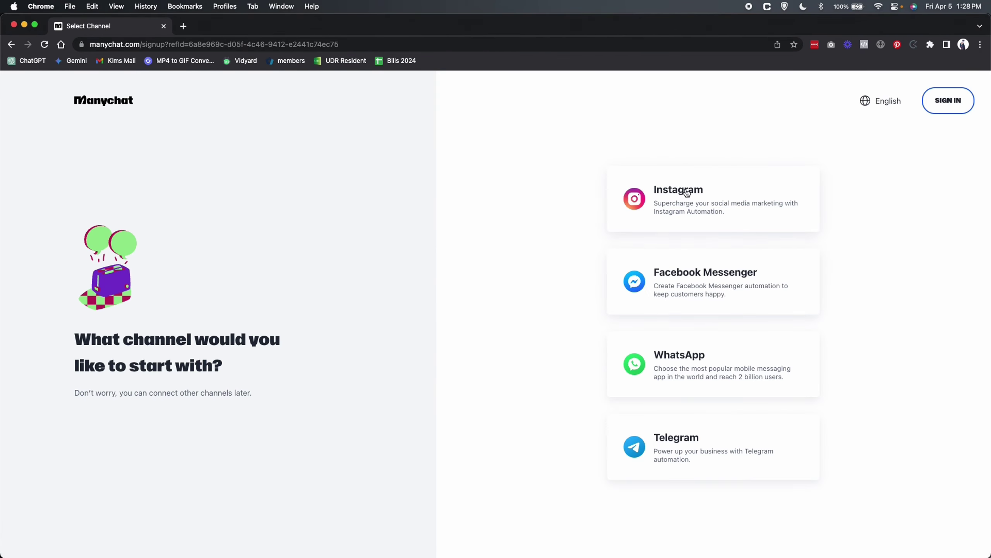
click(666, 195)
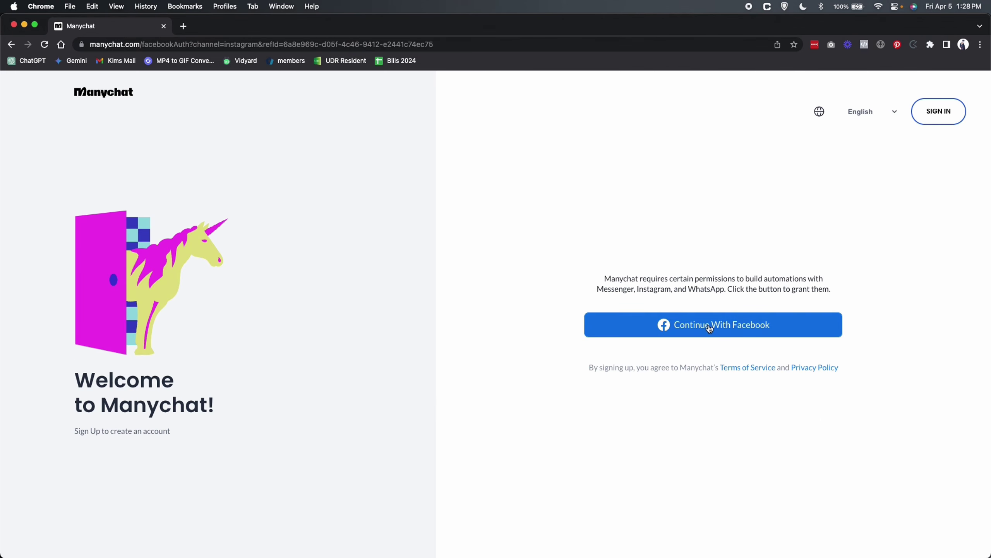
click(709, 328)
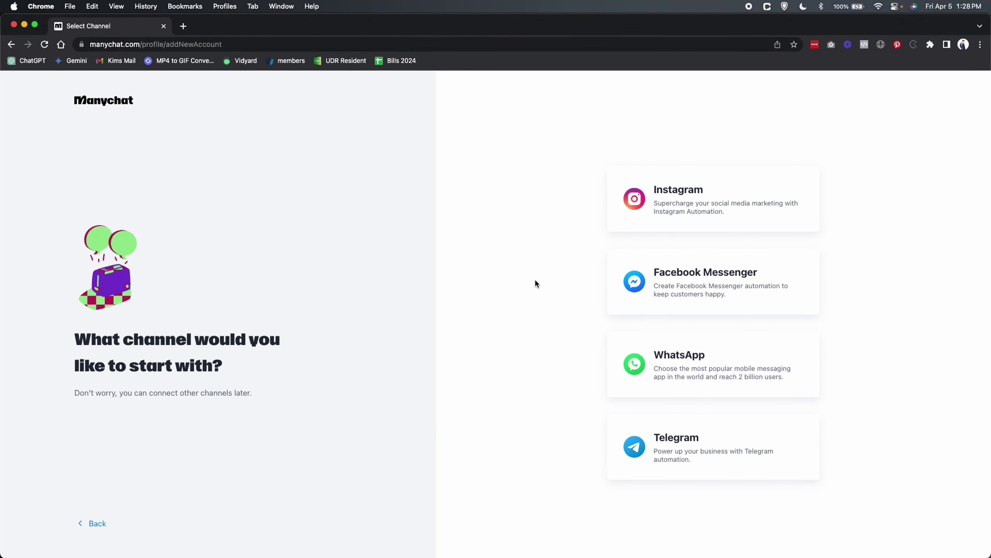
click(726, 199)
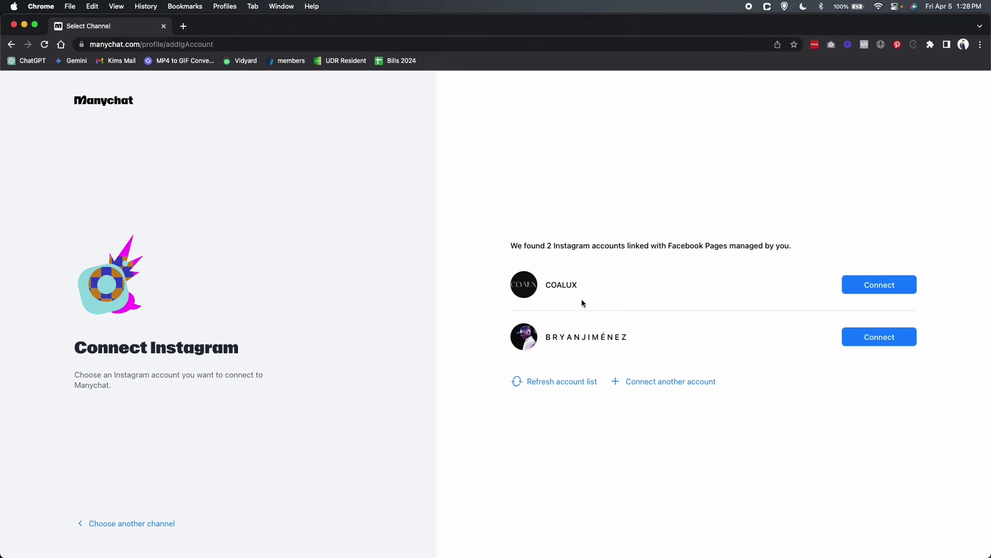
- Connect the COALUX Instagram account and choose the free plan over the Pro trial
click(874, 284)
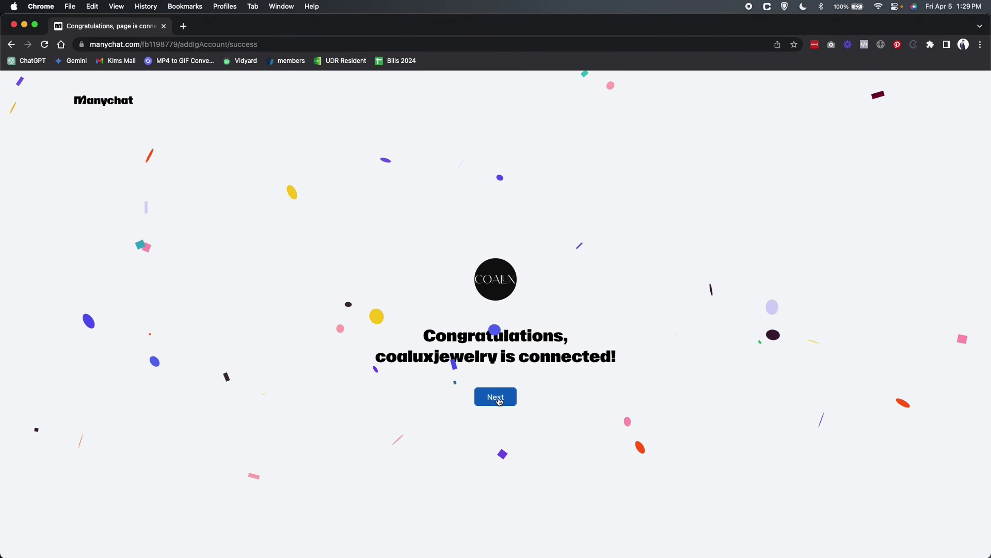
click(499, 401)
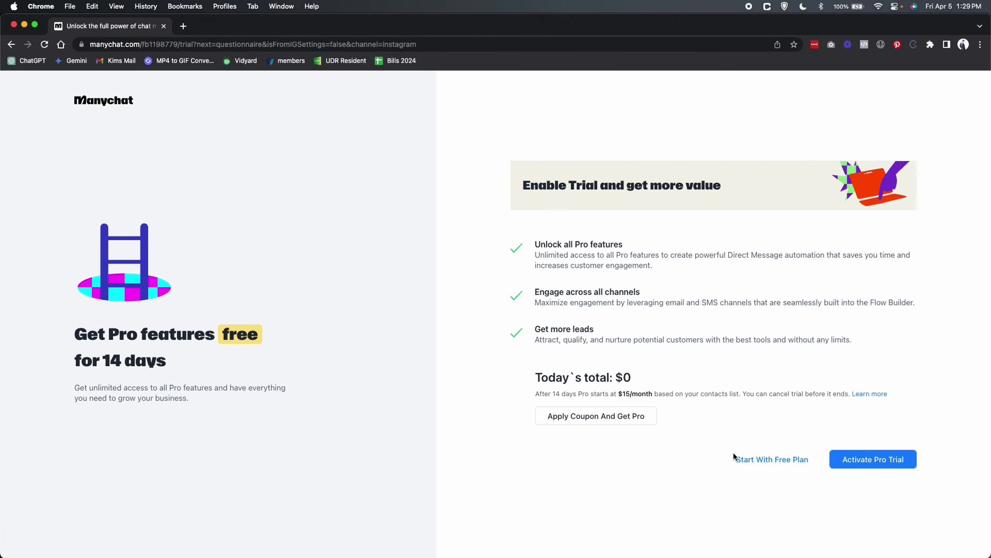
click(786, 463)
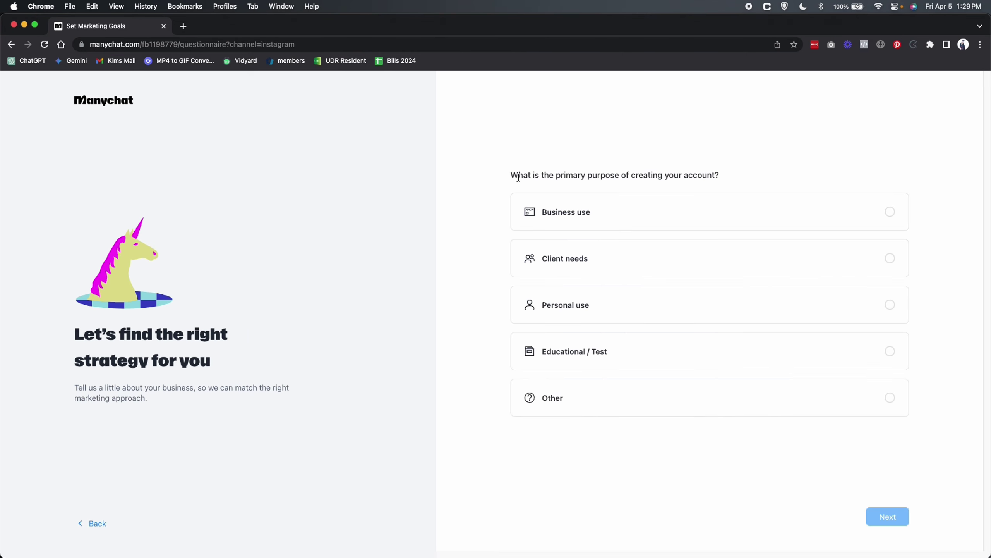
- Answer the questionnaire: Business use, Both, E-commerce, Shopify, sold on My own website
click(580, 219)
click(888, 516)
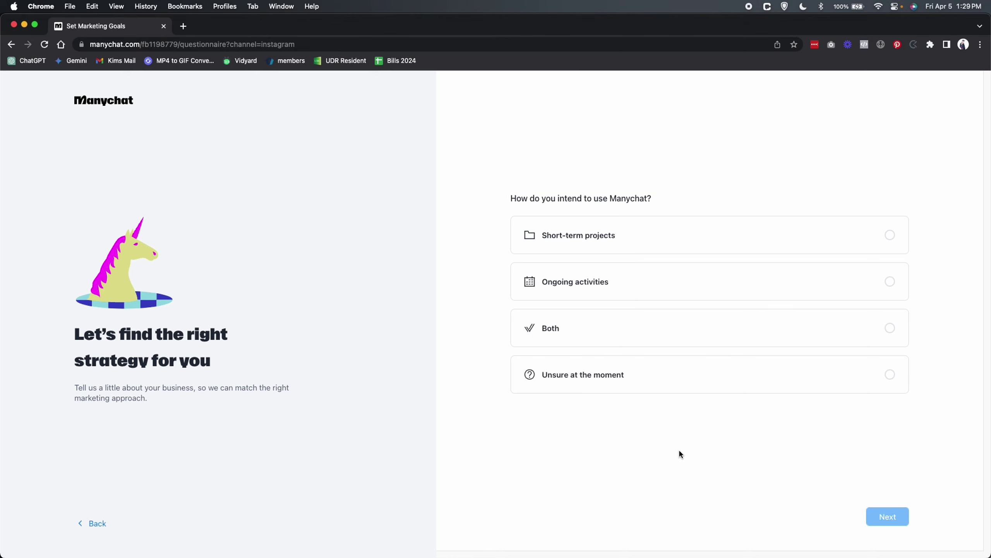
click(554, 328)
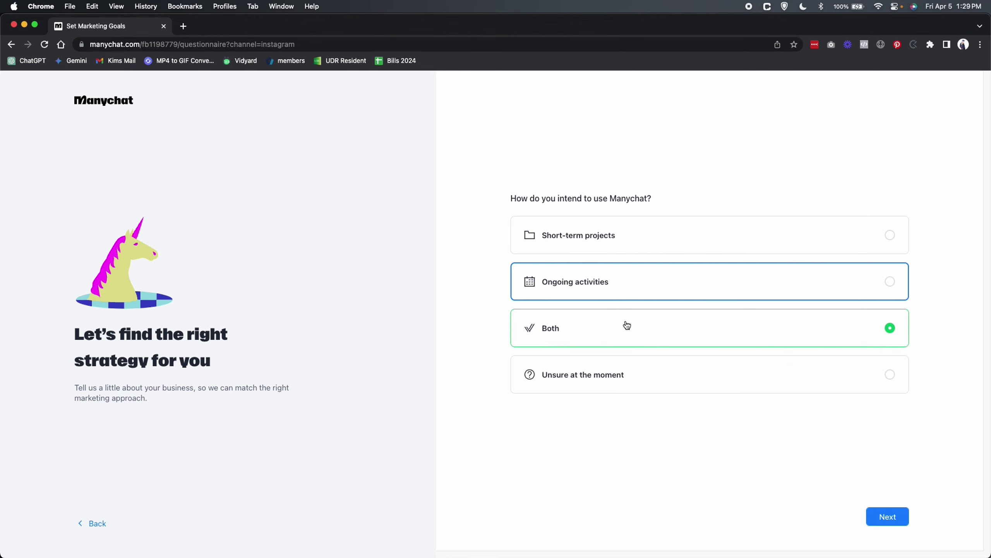
click(894, 517)
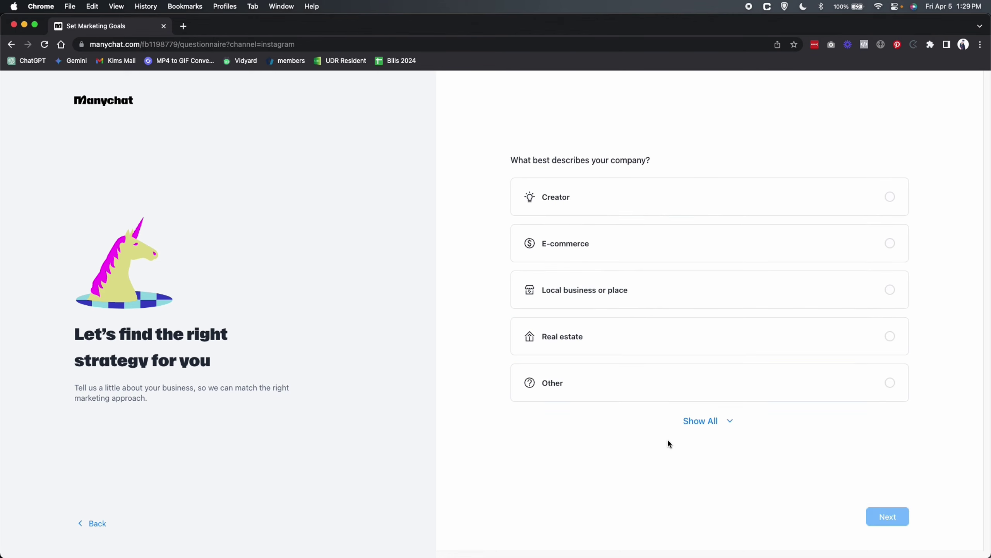
click(561, 243)
click(887, 516)
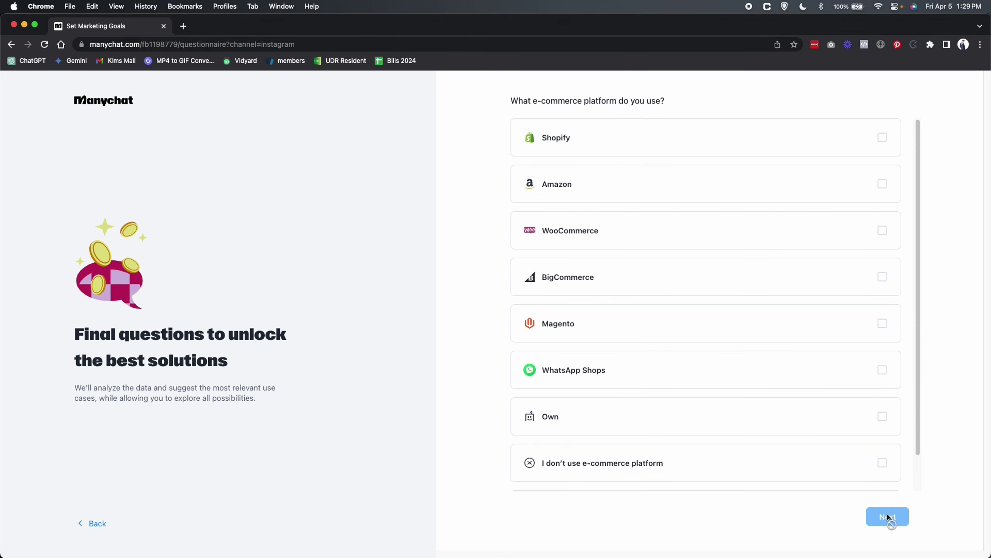
click(586, 135)
click(887, 517)
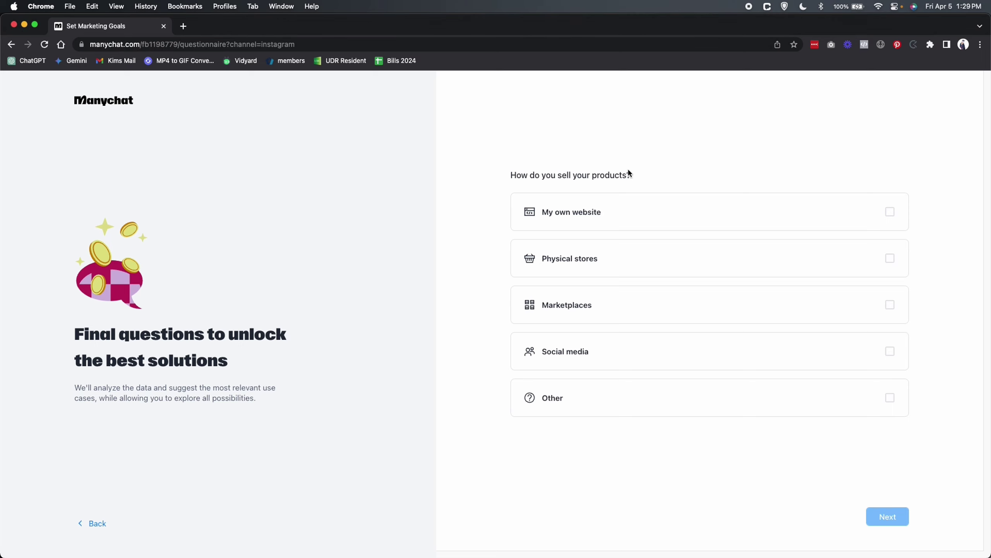
click(584, 219)
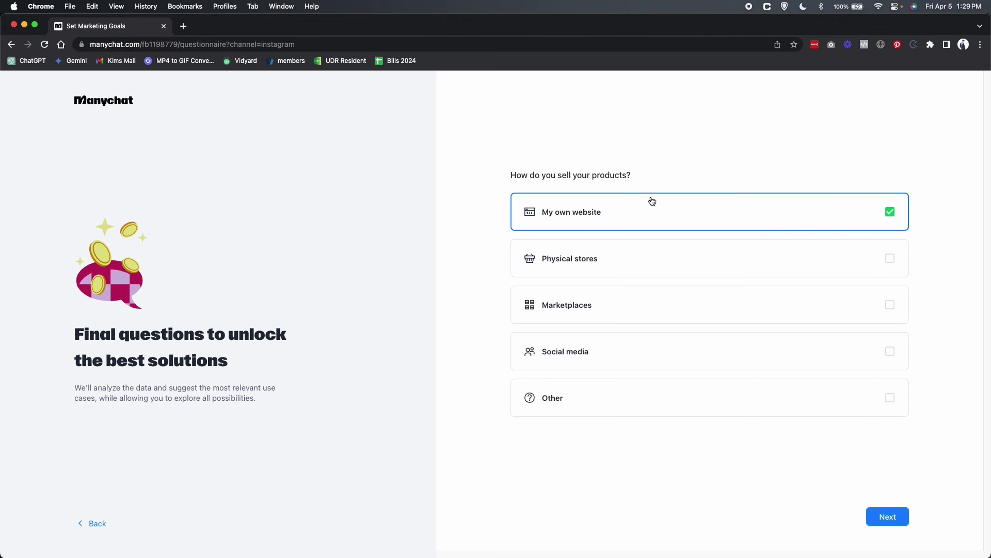
click(888, 516)
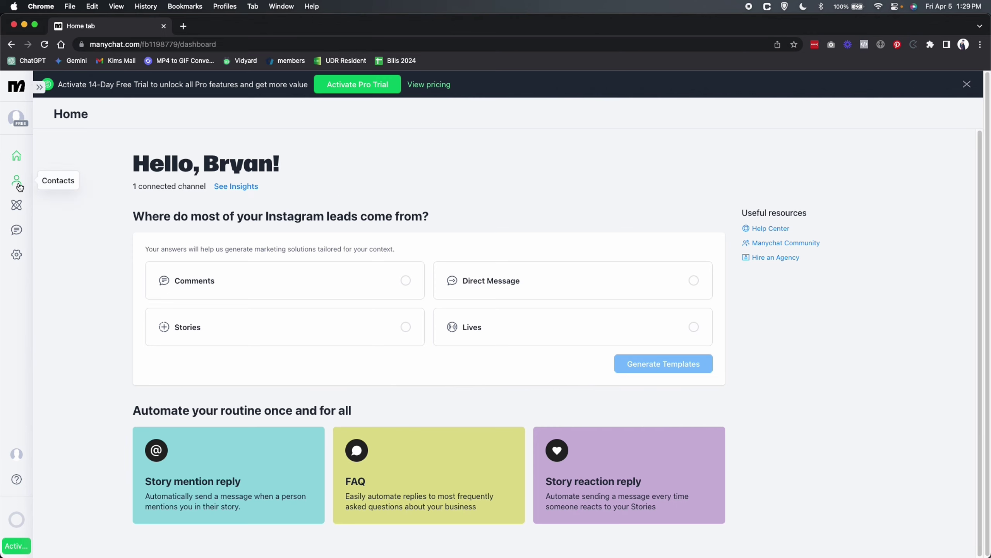
- Expand the sidebar, browse Contacts and Live Chat, then go to the empty Automation list
click(40, 87)
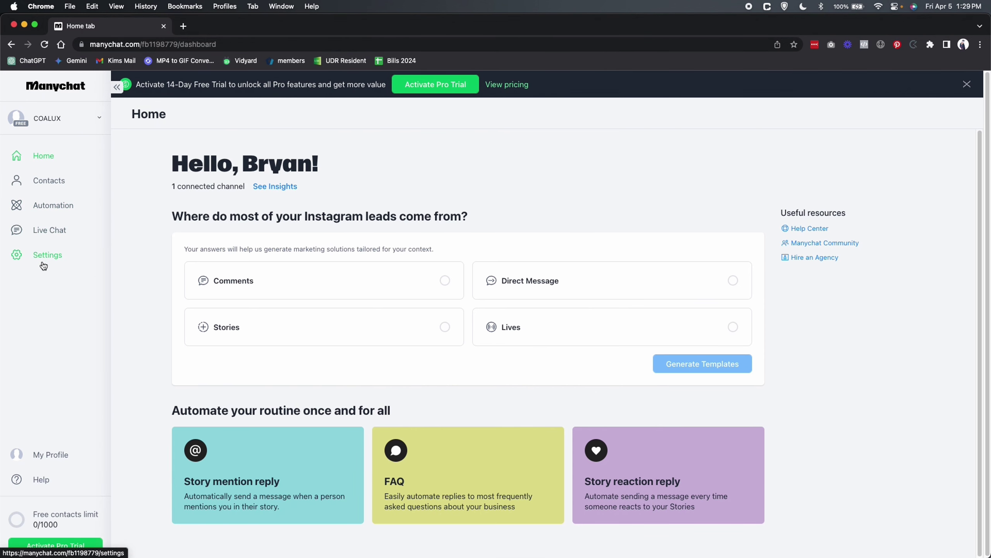
click(50, 177)
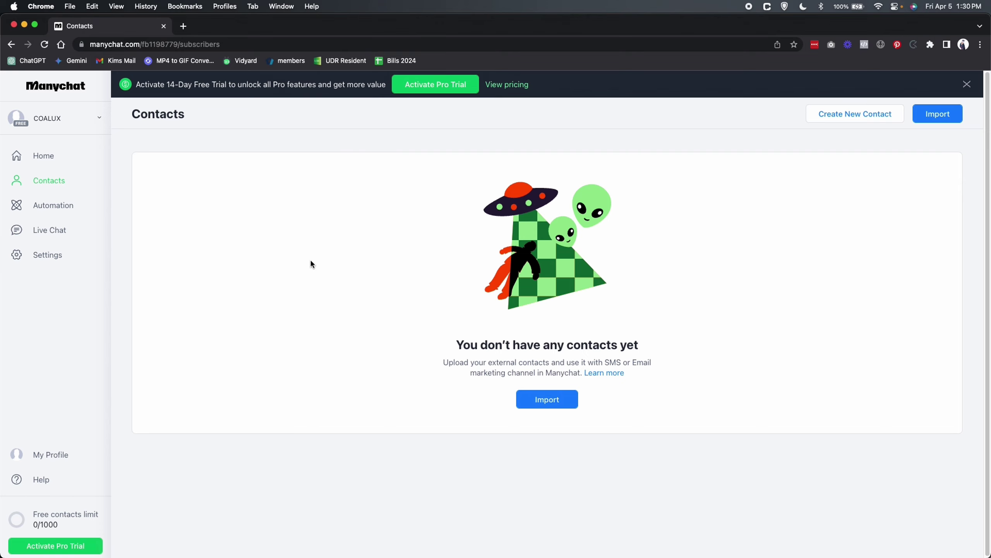
click(49, 231)
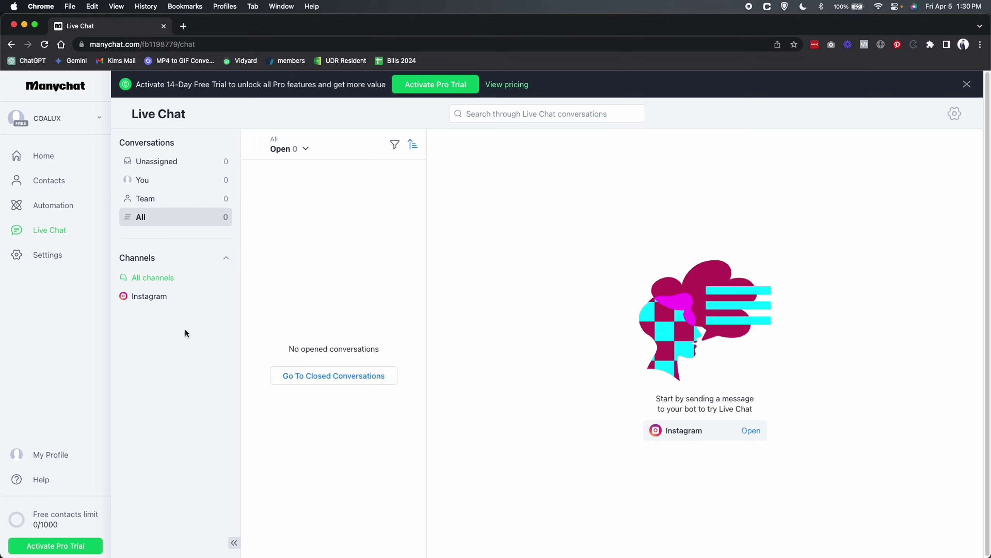
click(49, 206)
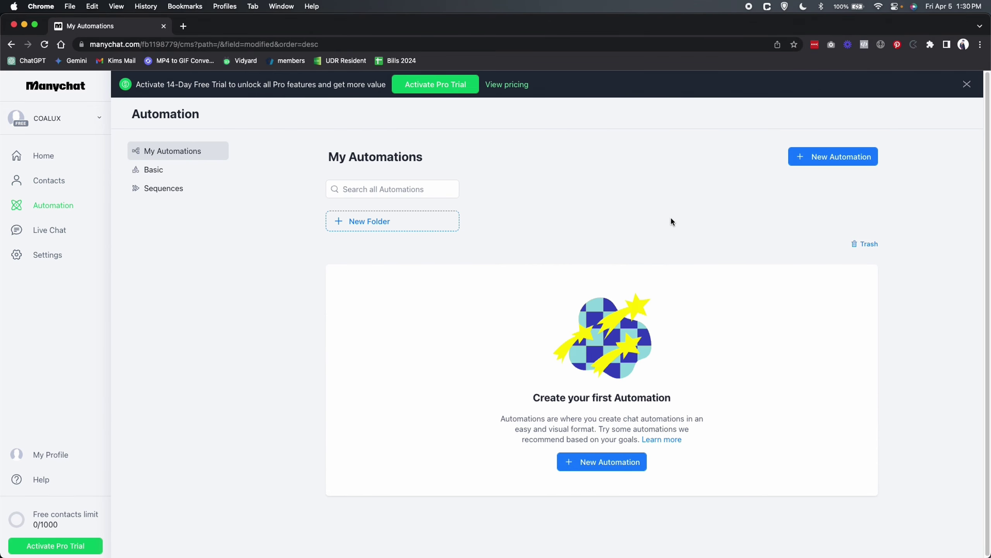
- Create a new automation and view the 'Convert your Instagram Comments into Sales' template
click(819, 158)
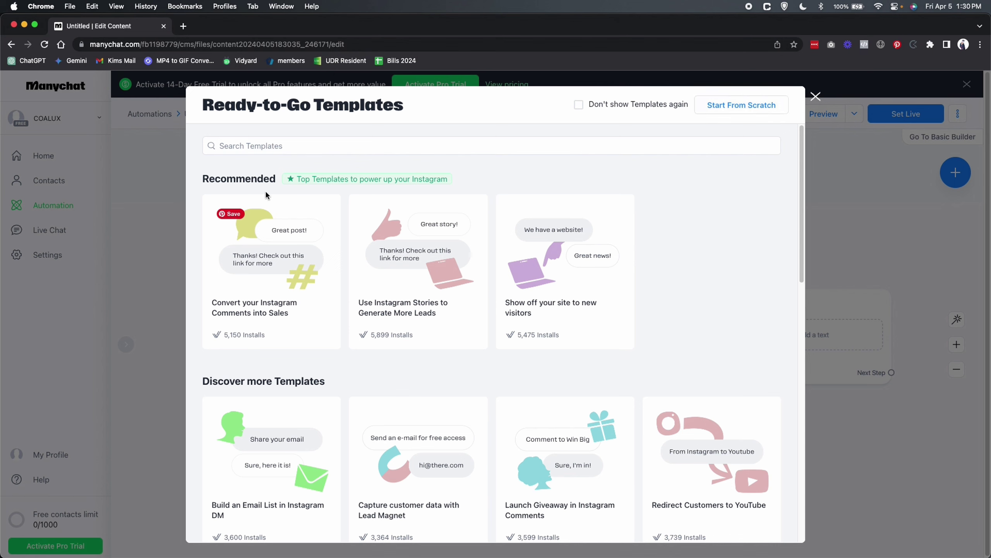
click(263, 262)
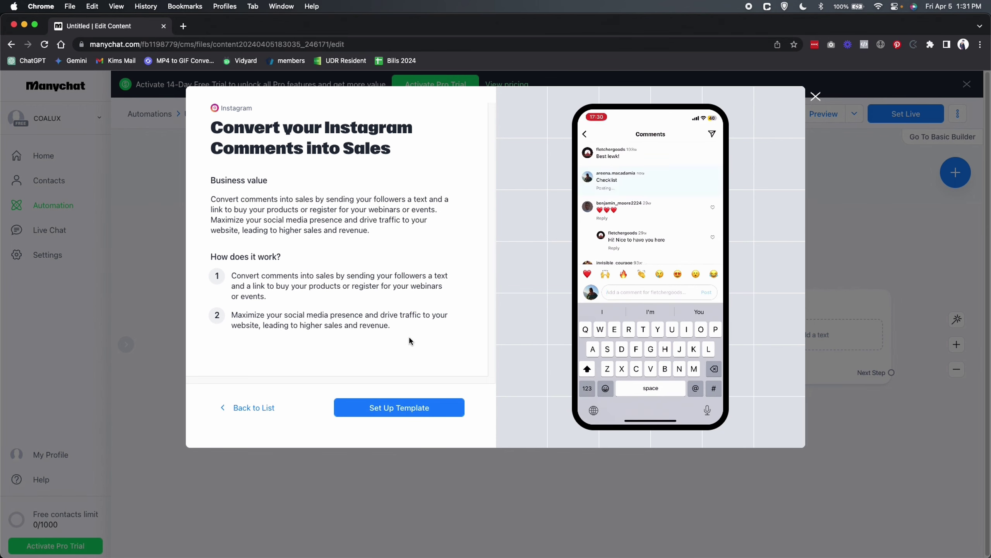
- Set up the comments-into-sales template and open the 'User comments on your Post or Reel' trigger
click(397, 408)
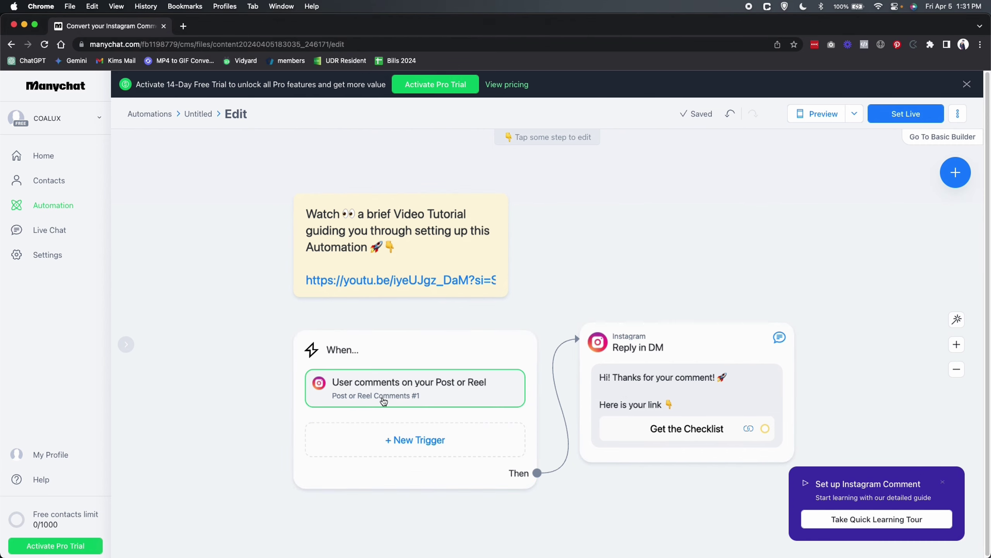
click(392, 393)
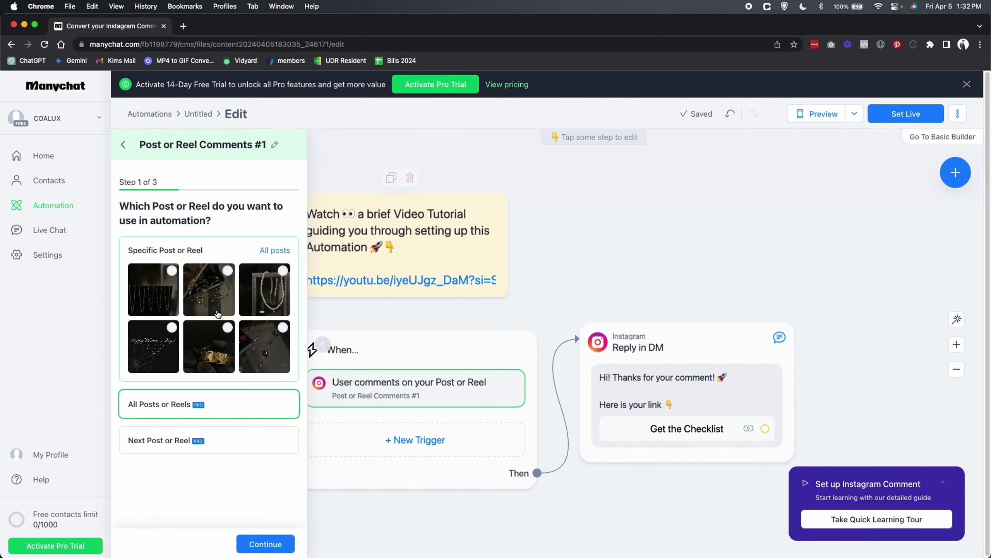
- Trigger on the first post with keyword 'necklace' replacing 'checklist', then continue to public replies
click(173, 274)
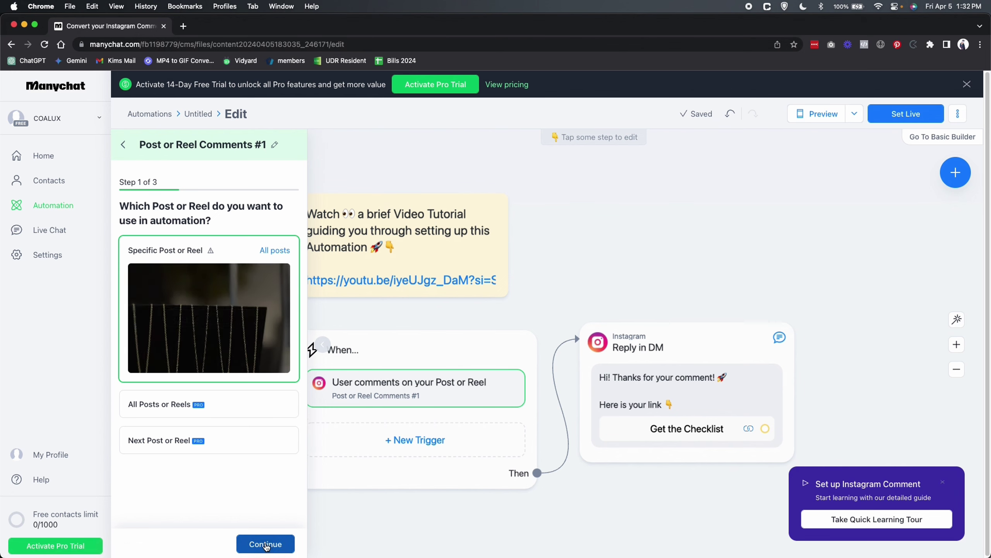
click(266, 544)
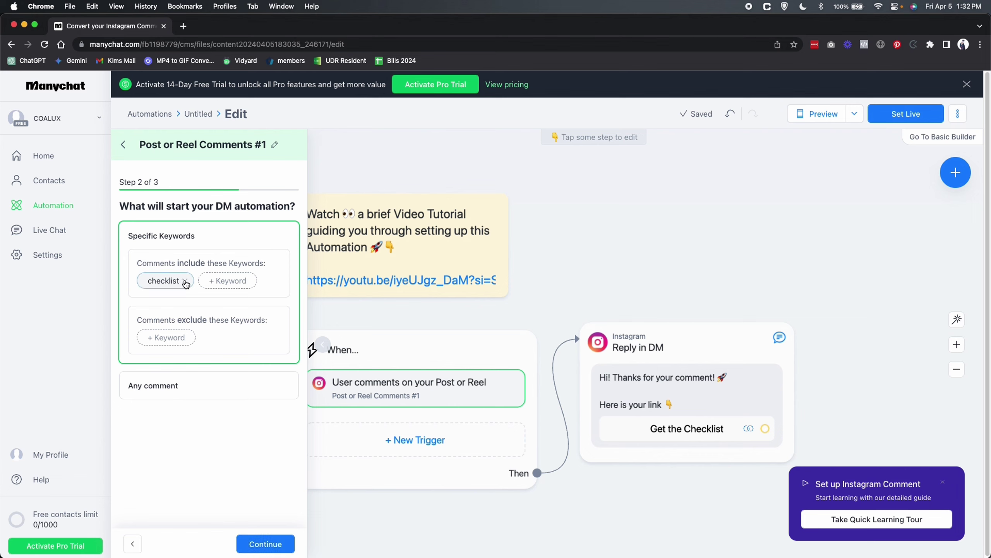
click(186, 282)
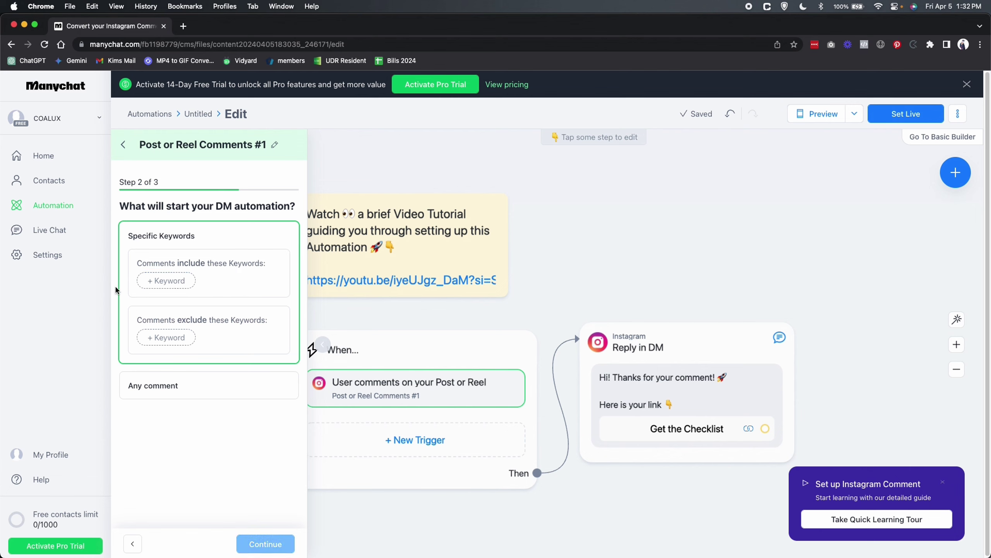
click(167, 284)
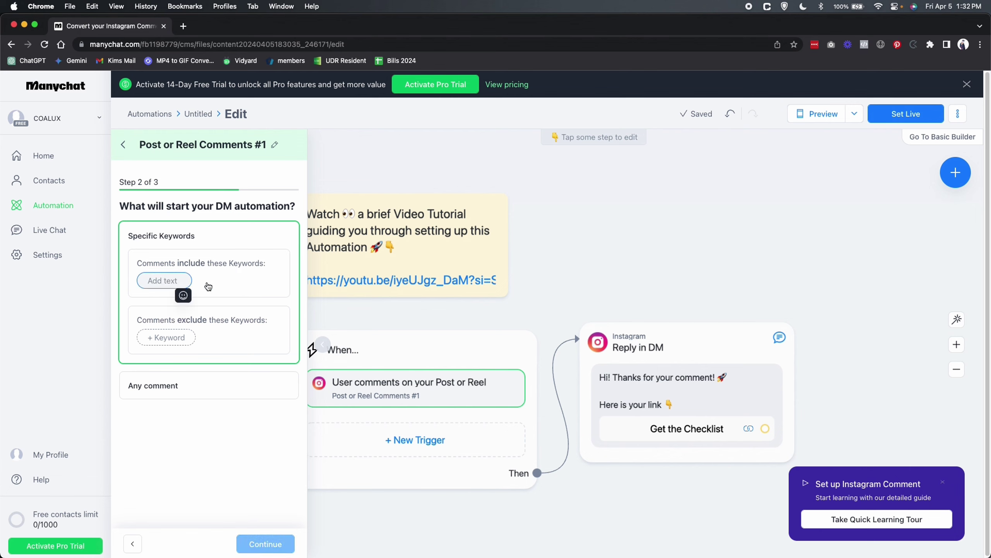
text(necklace)
click(221, 281)
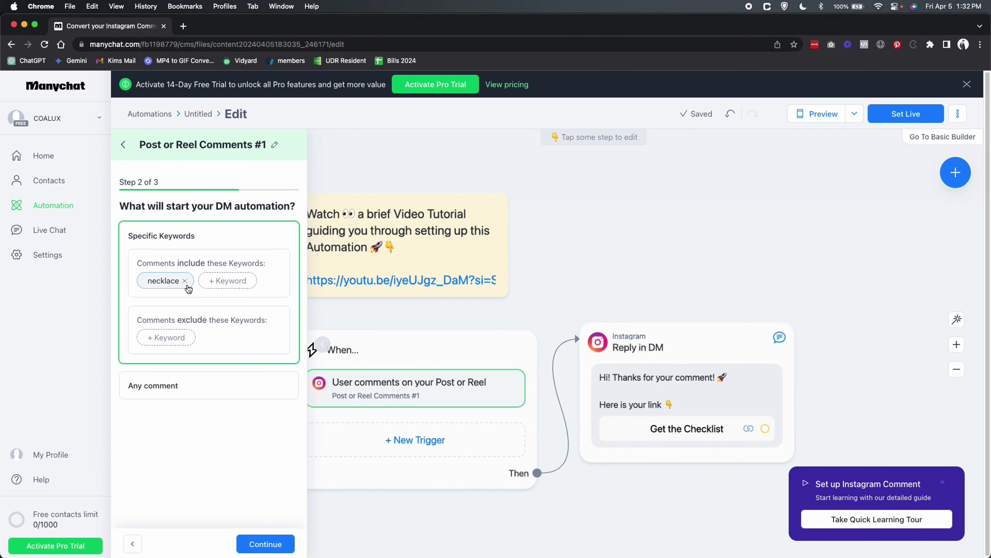
click(272, 547)
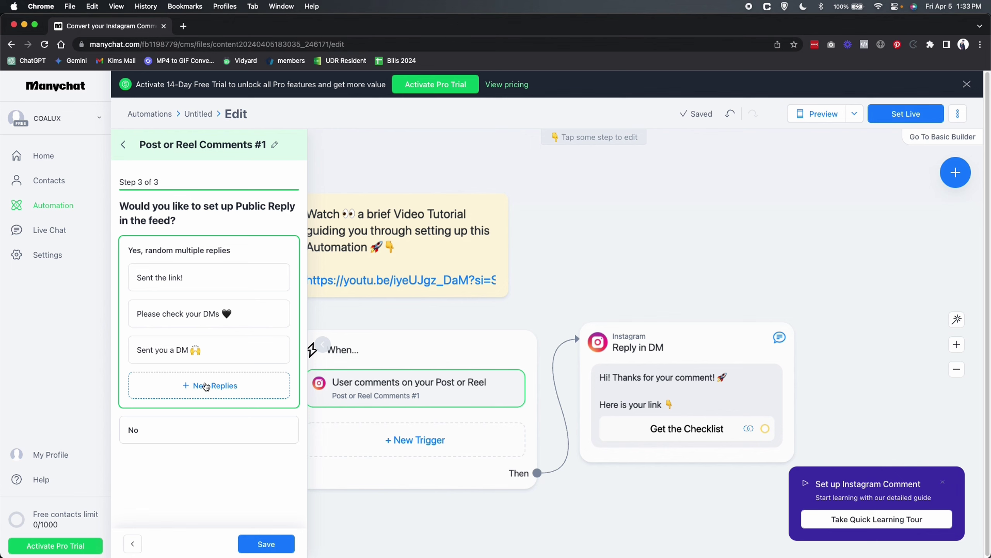
- Keep 'Yes, random multiple replies' with its three preset replies and return to the flow canvas
mouse_move(593, 347)
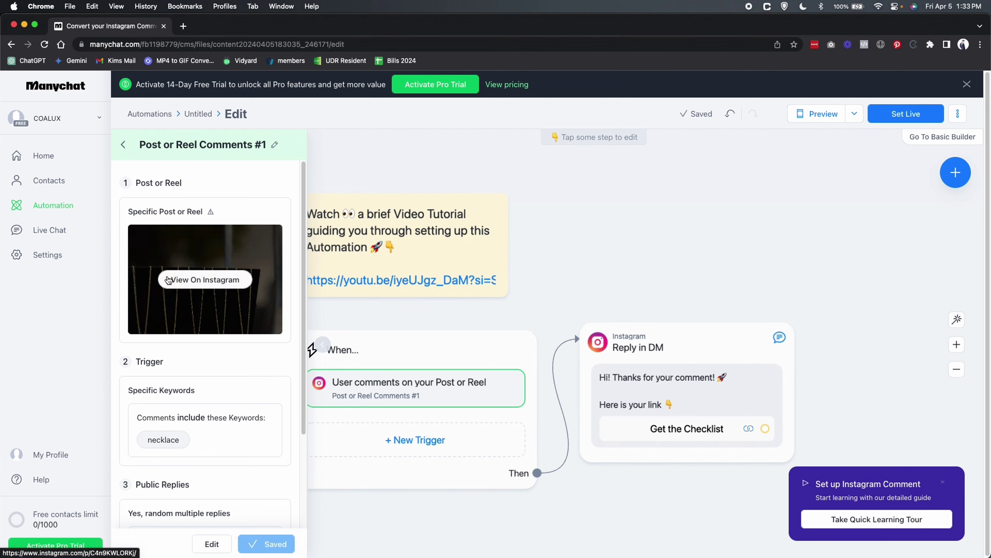
scroll(205, 283, down, 2)
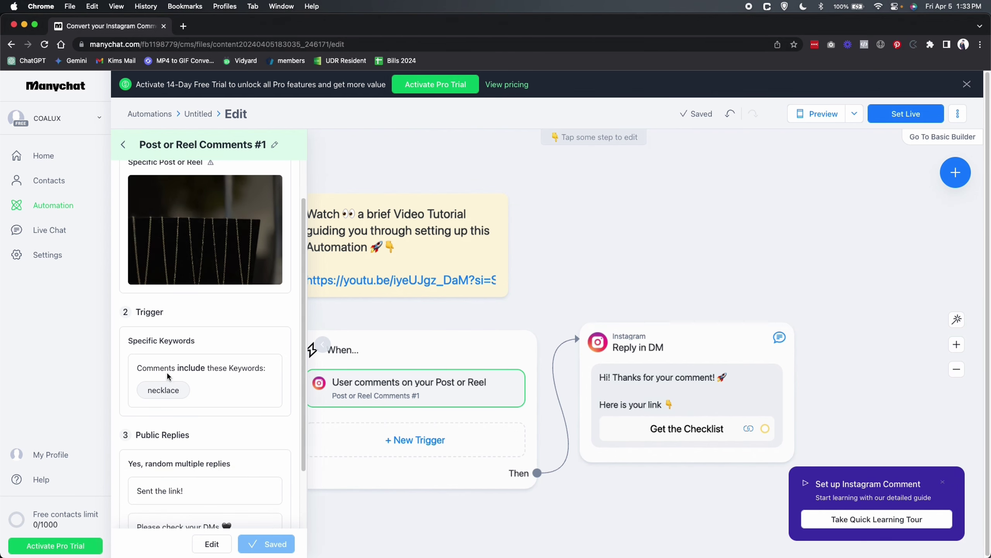
scroll(198, 362, down, 1)
scroll(198, 363, down, 3)
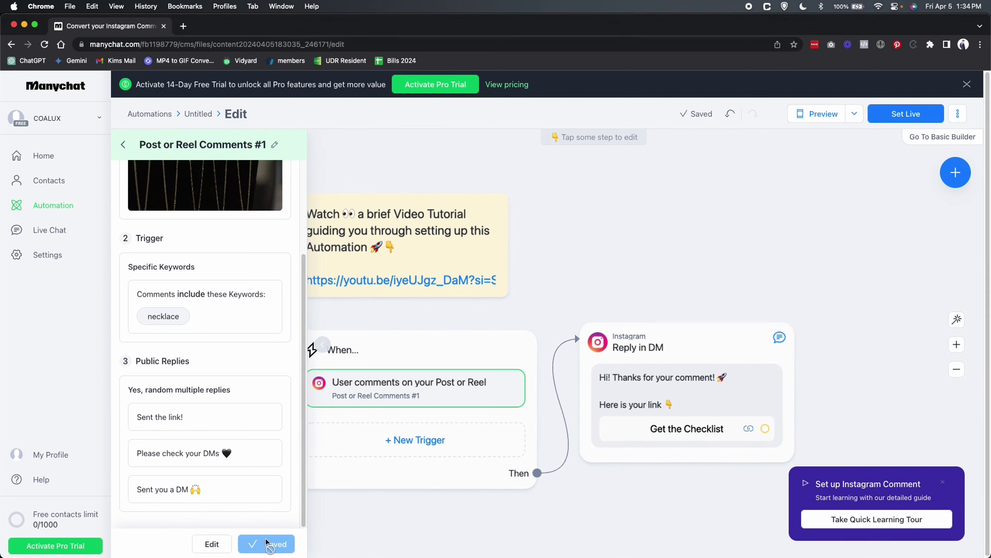
click(371, 522)
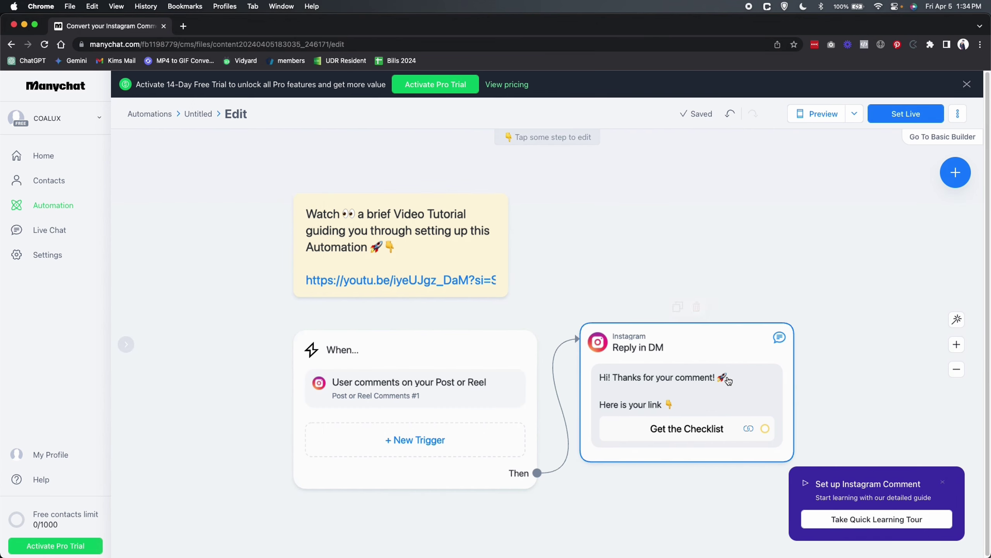
- In the Reply in DM message, swap the 🚀 after 'Thanks for your comment!' for 😘
click(681, 349)
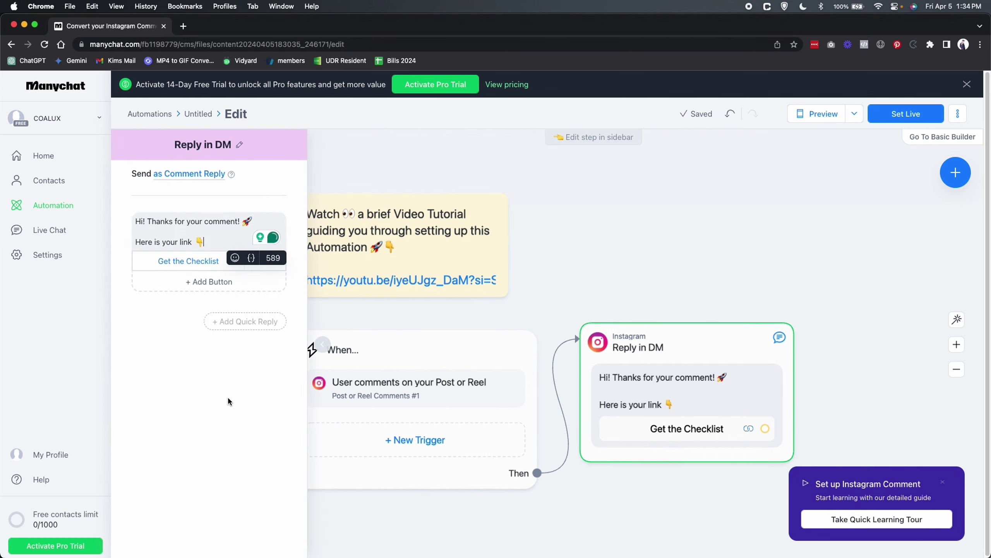
click(242, 225)
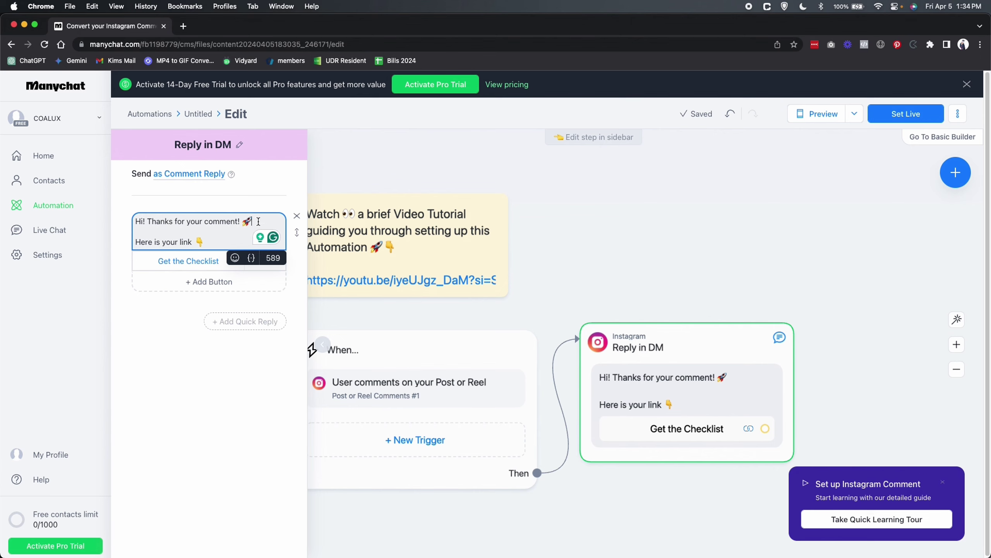
key(BackSpace)
key(ctrl+super+space)
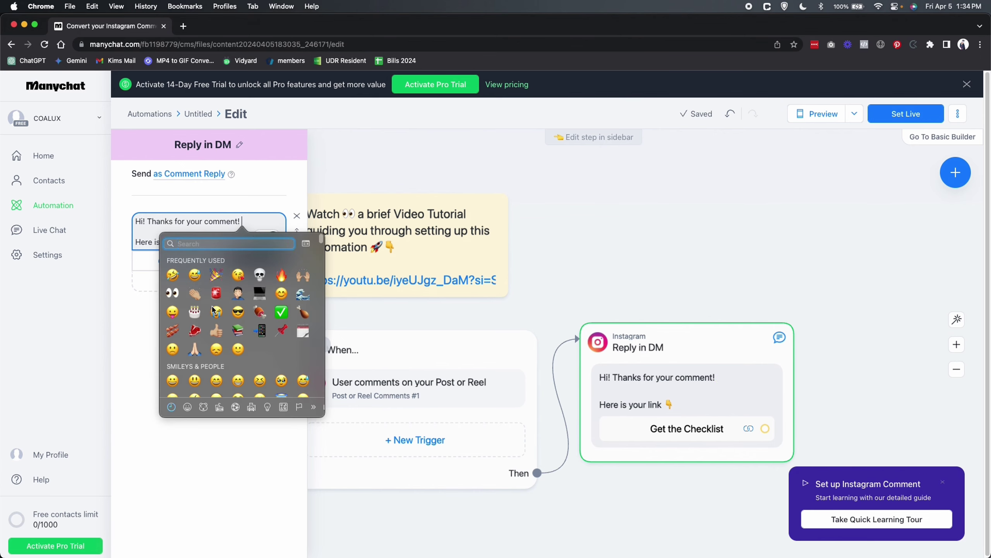
scroll(225, 315, down, 1)
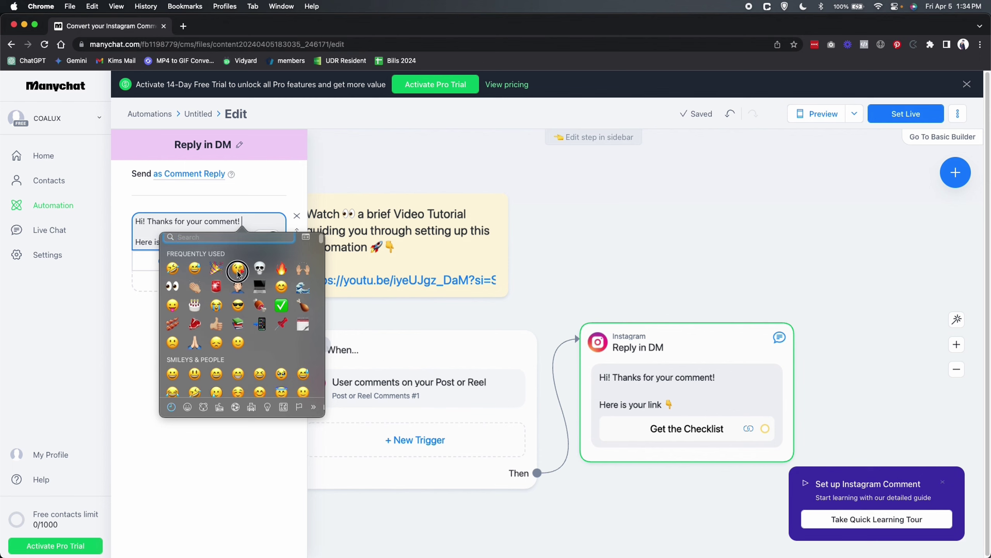
key(Return)
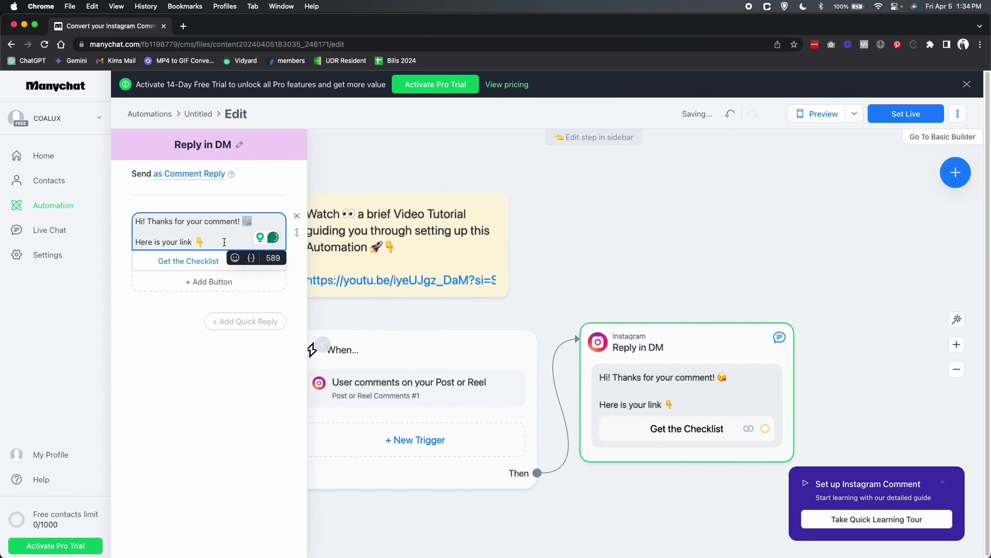
click(201, 239)
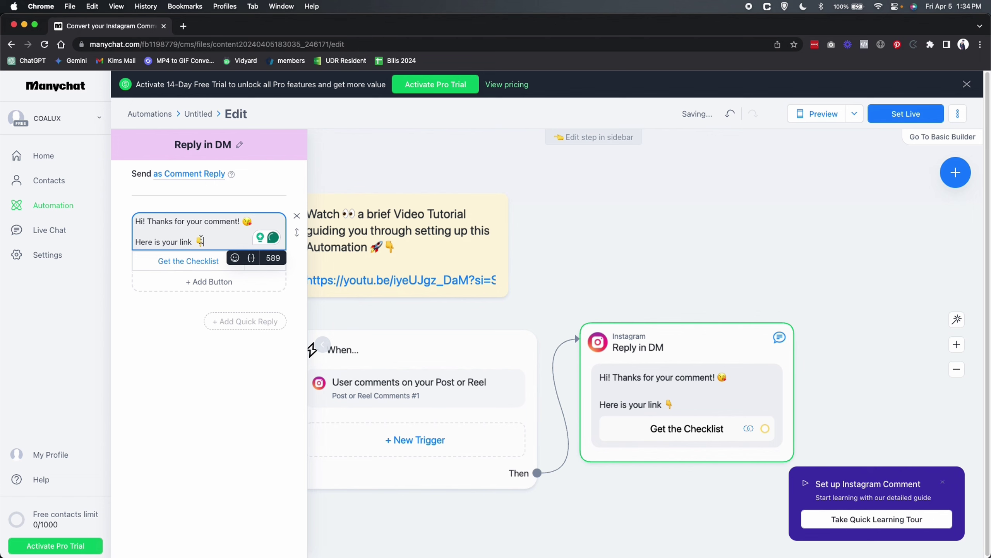
- Retitle the Get the Checklist button to 'Get the Necklace!'
click(229, 268)
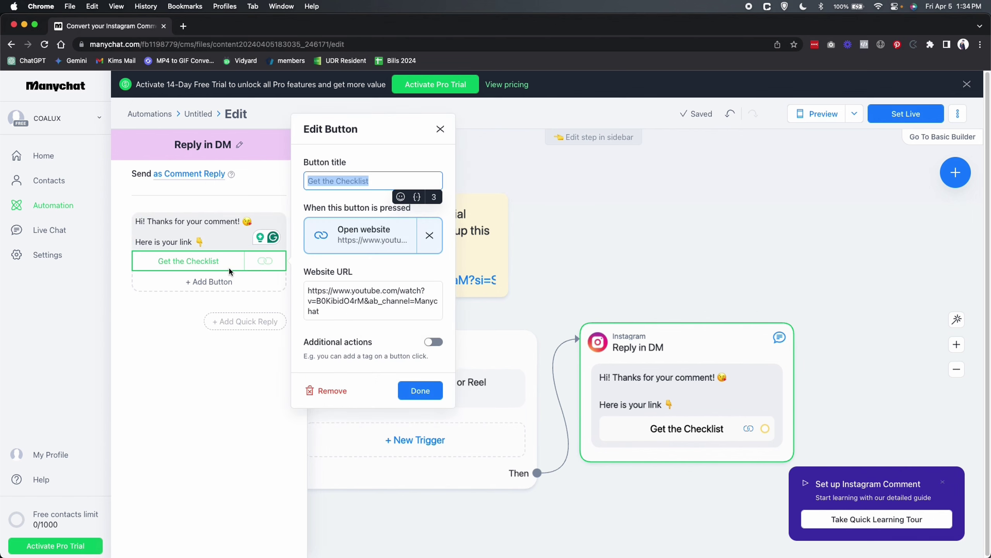
click(371, 181)
click(347, 180)
text(Neckl)
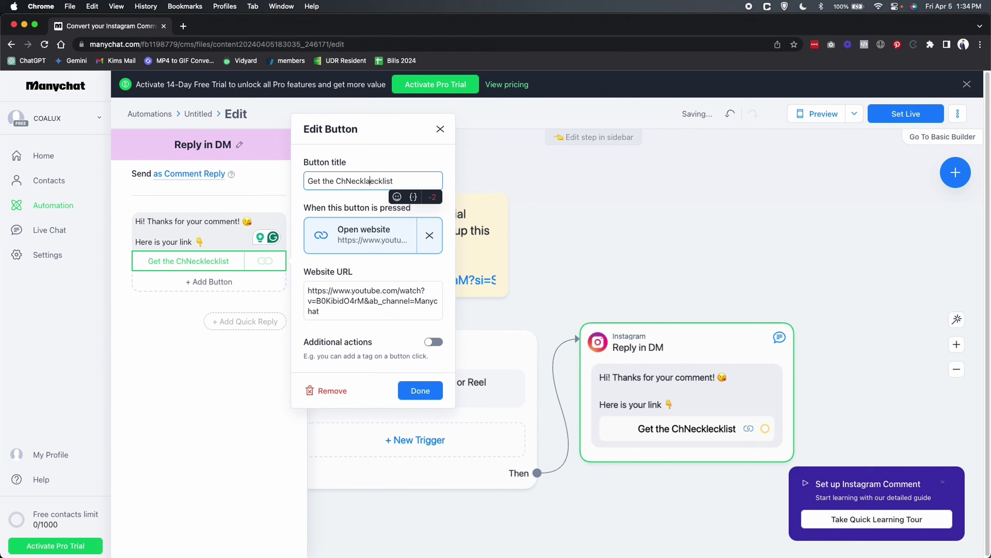
text(ace)
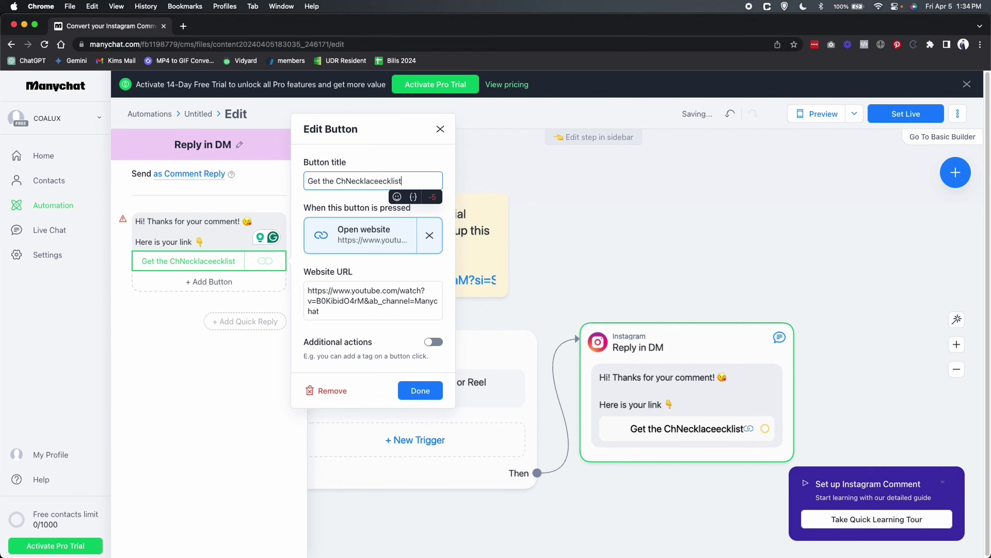
key(BackSpace)
key(BackSpace)
key(BackSpace)
key(BackSpace)
key(BackSpace)
key(BackSpace)
key(BackSpace)
key(BackSpace)
key(BackSpace)
key(BackSpace)
key(BackSpace)
key(BackSpace)
key(BackSpace)
key(BackSpace)
key(BackSpace)
key(BackSpace)
key(BackSpace)
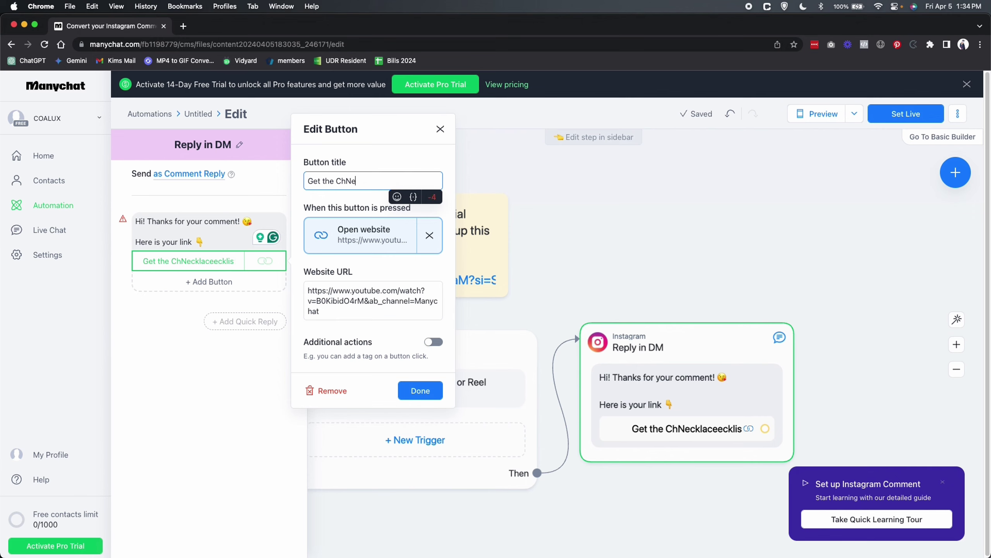
text(Necklace!)
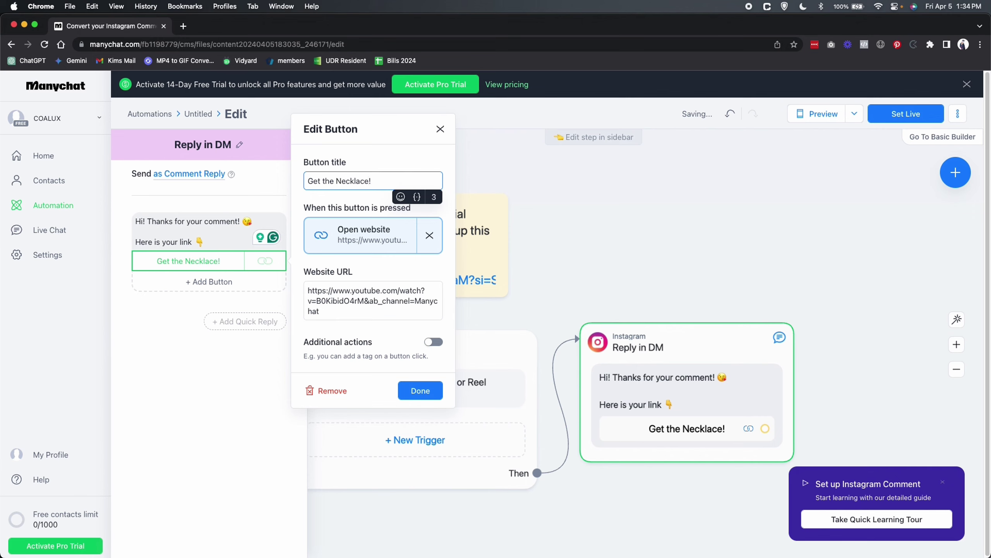
click(429, 235)
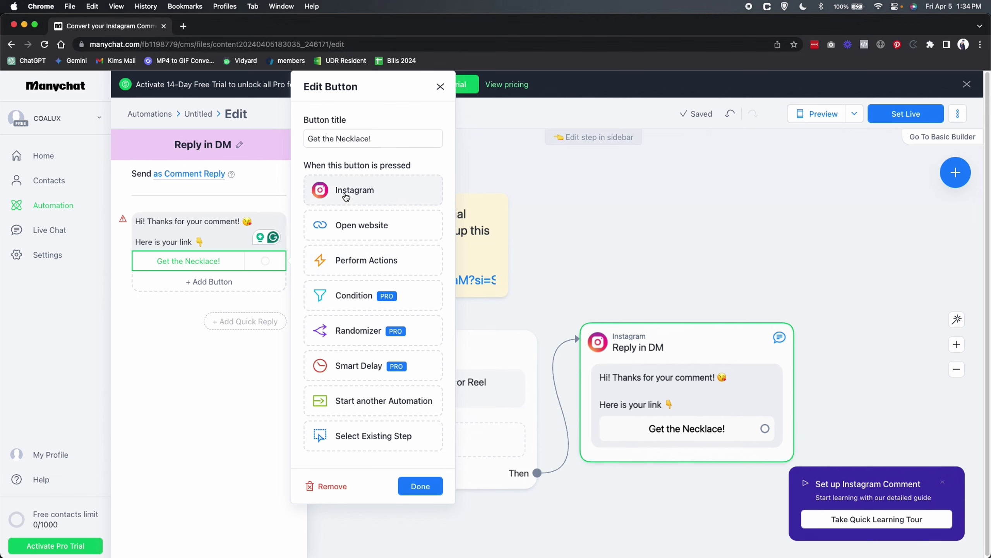
click(348, 226)
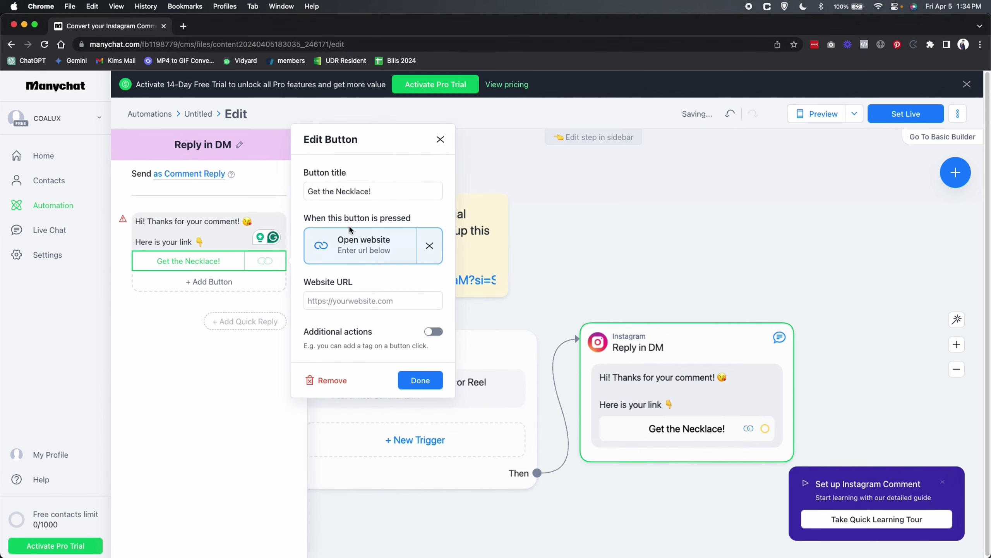
click(346, 300)
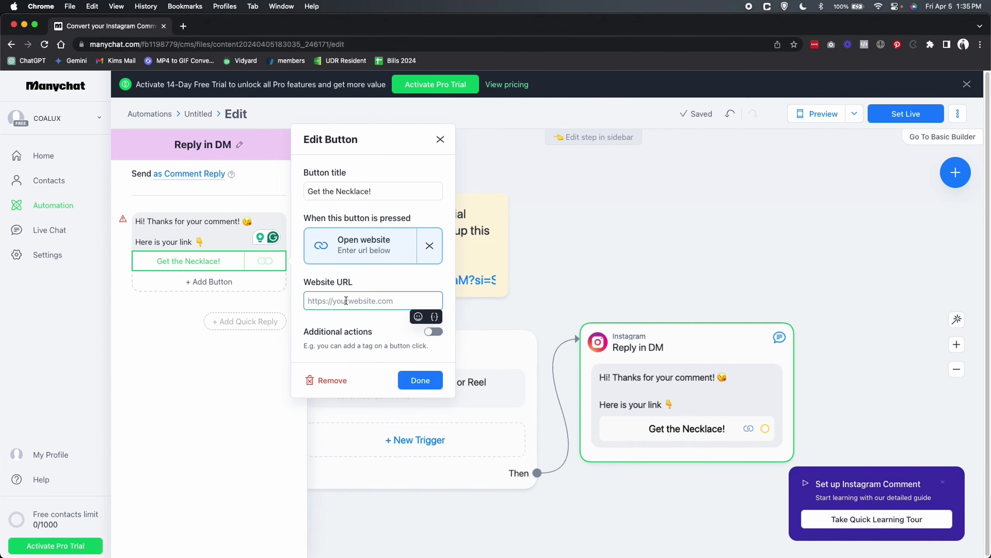
text(https://)
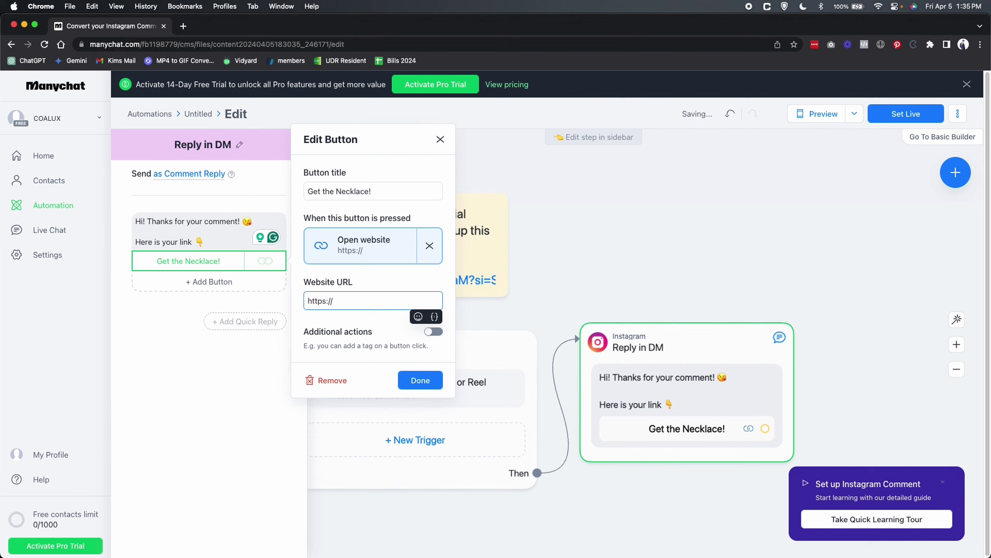
text(coalux.com)
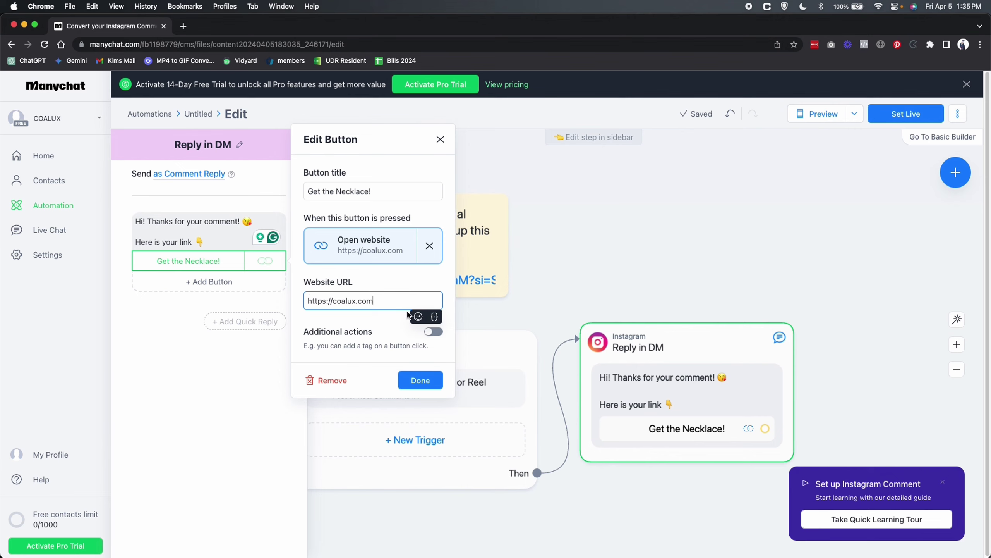
click(421, 383)
click(692, 249)
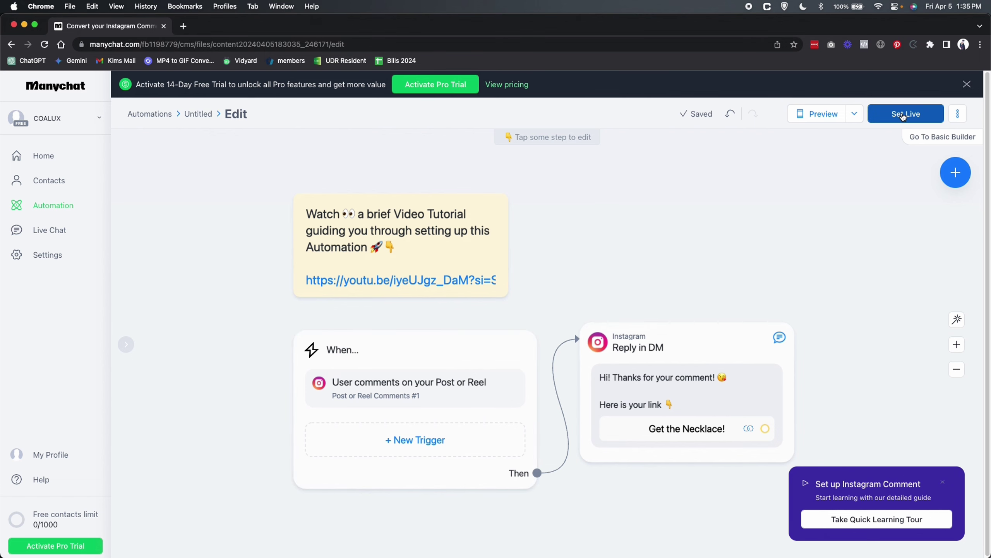
- Set the necklace automation live from the top-right toolbar
click(903, 115)
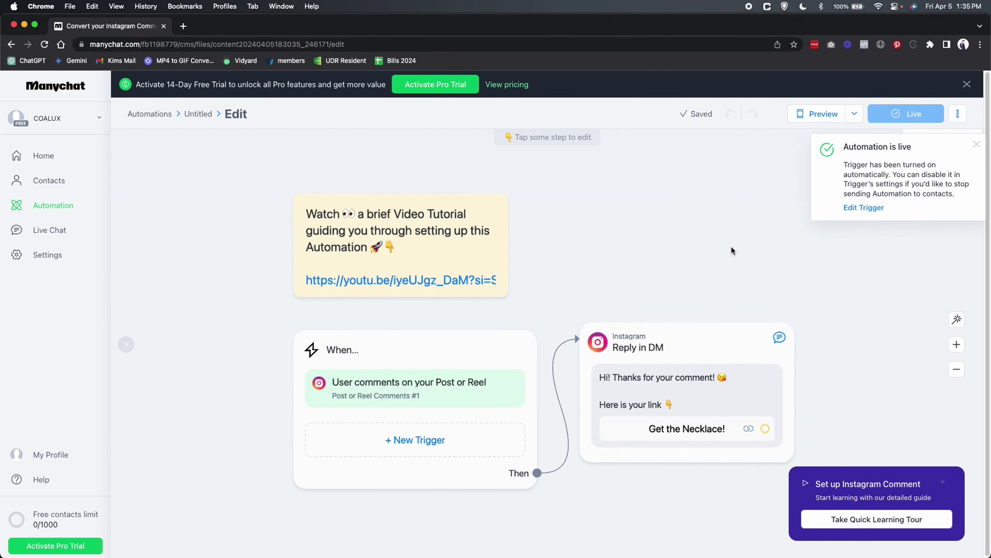